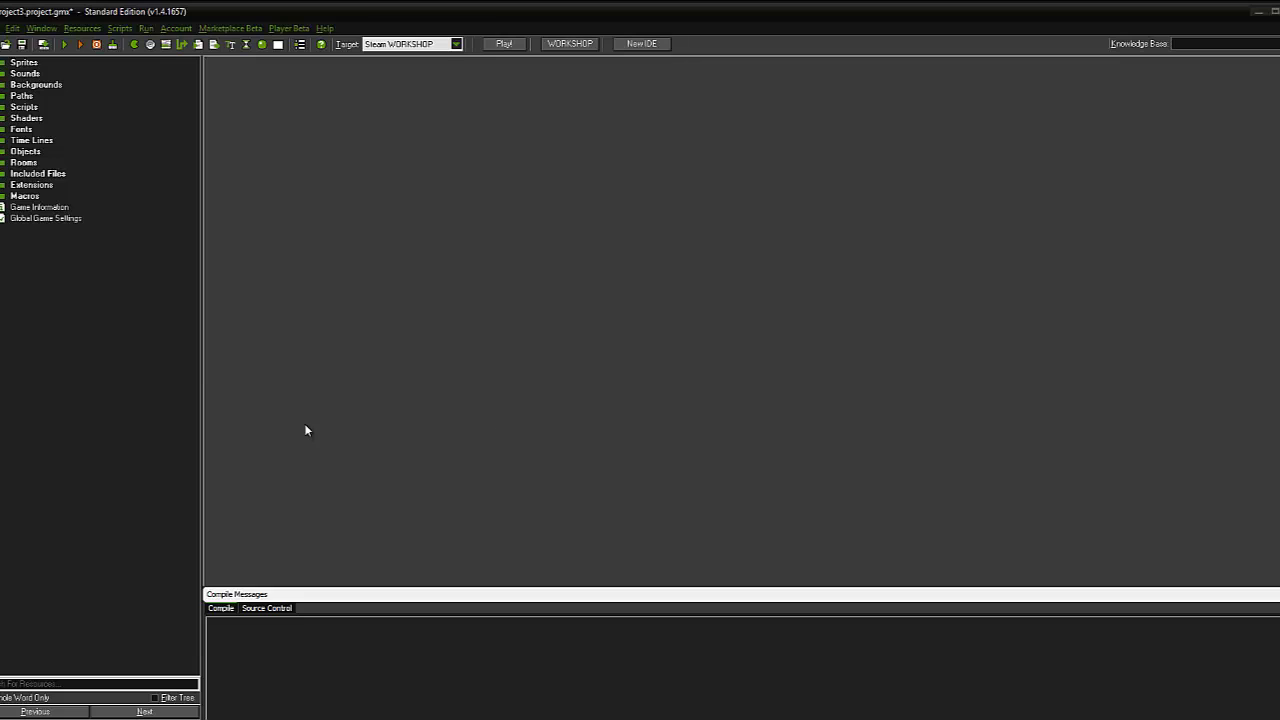
# Create a new room and bring up its name and size settings.
pyautogui.click(279, 45)
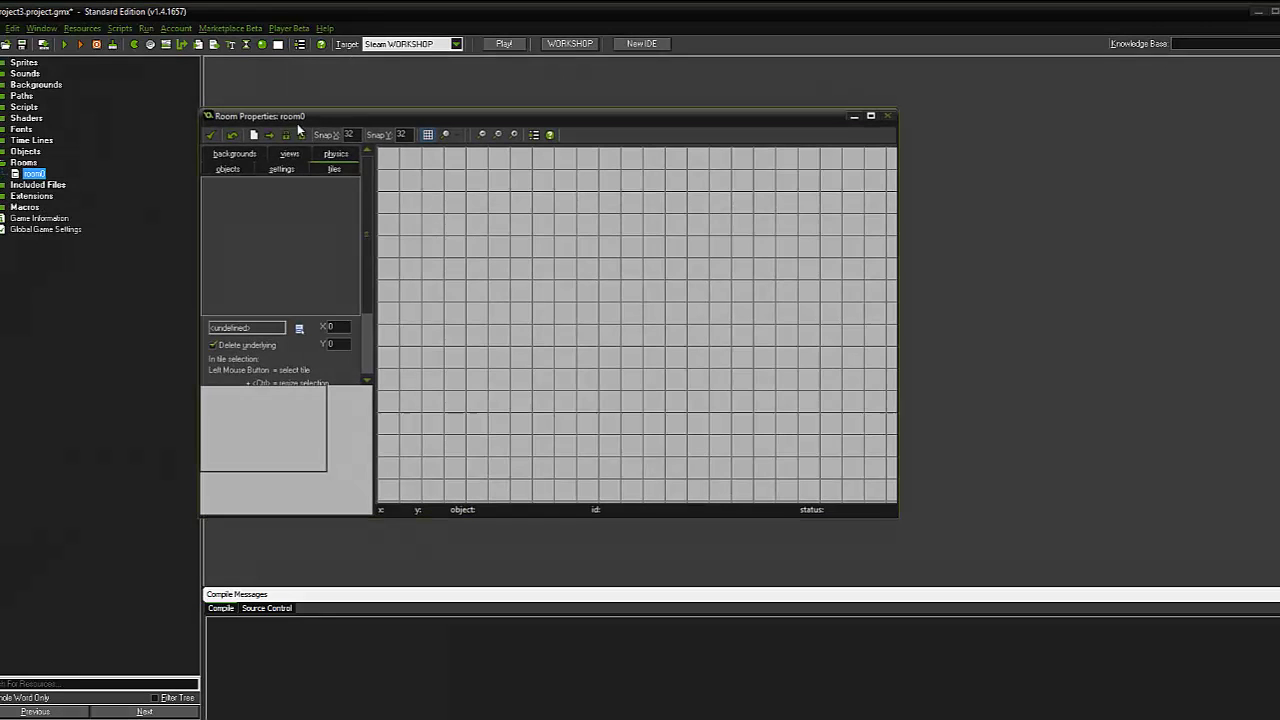
pyautogui.moveTo(381, 117); pyautogui.dragTo(611, 115)
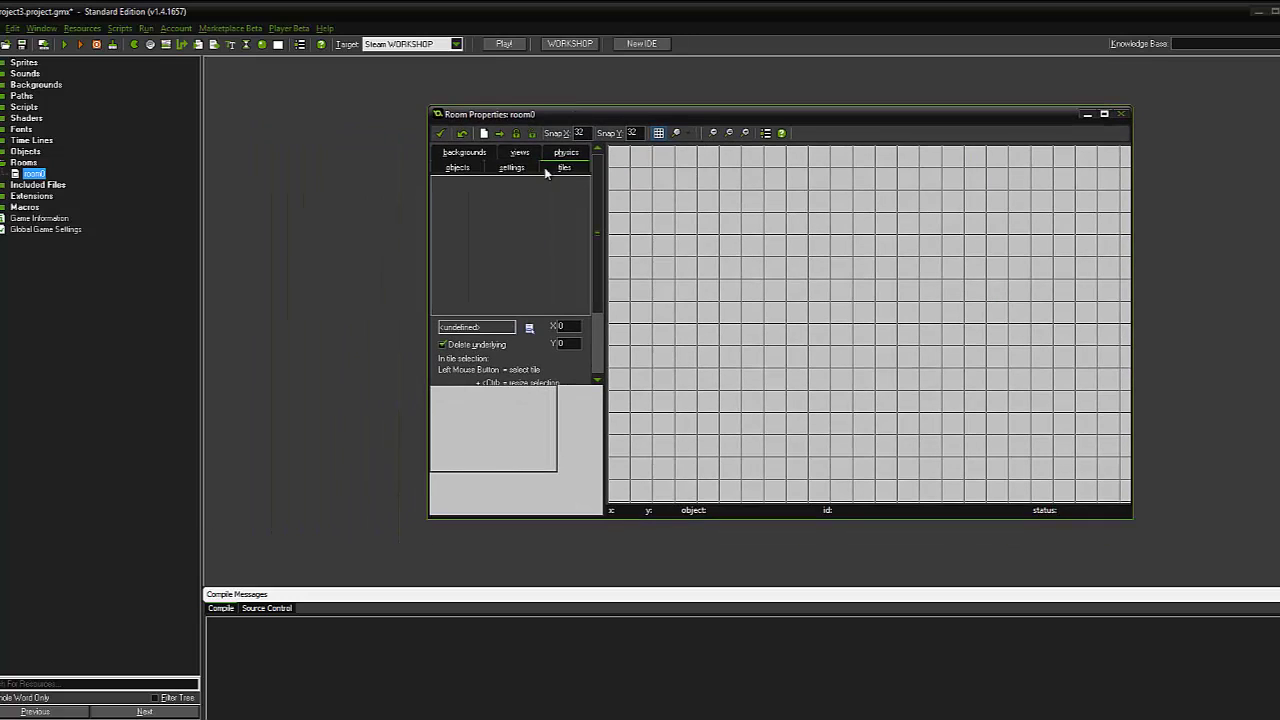
pyautogui.click(512, 168)
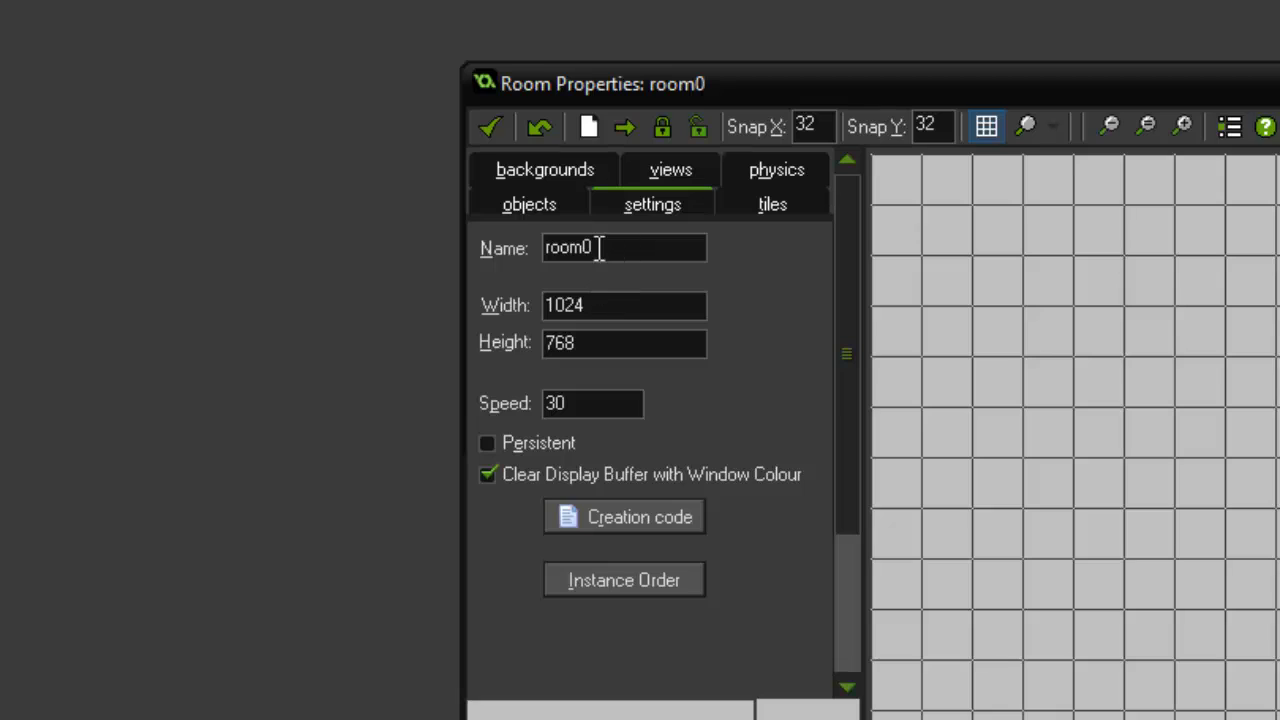
# Rename the room from room0 to level1 and size it 800 wide by 608 high.
pyautogui.moveTo(594, 247); pyautogui.dragTo(445, 257)
pyautogui.write('l')
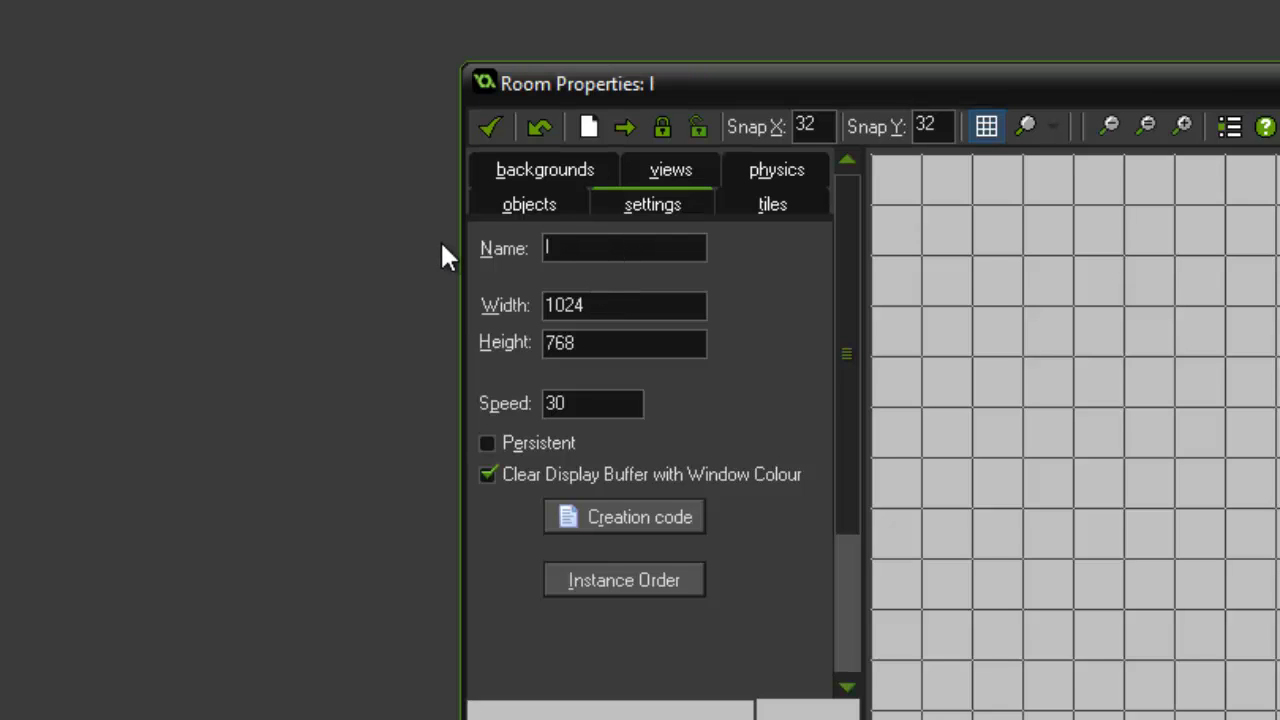
pyautogui.write('evel1')
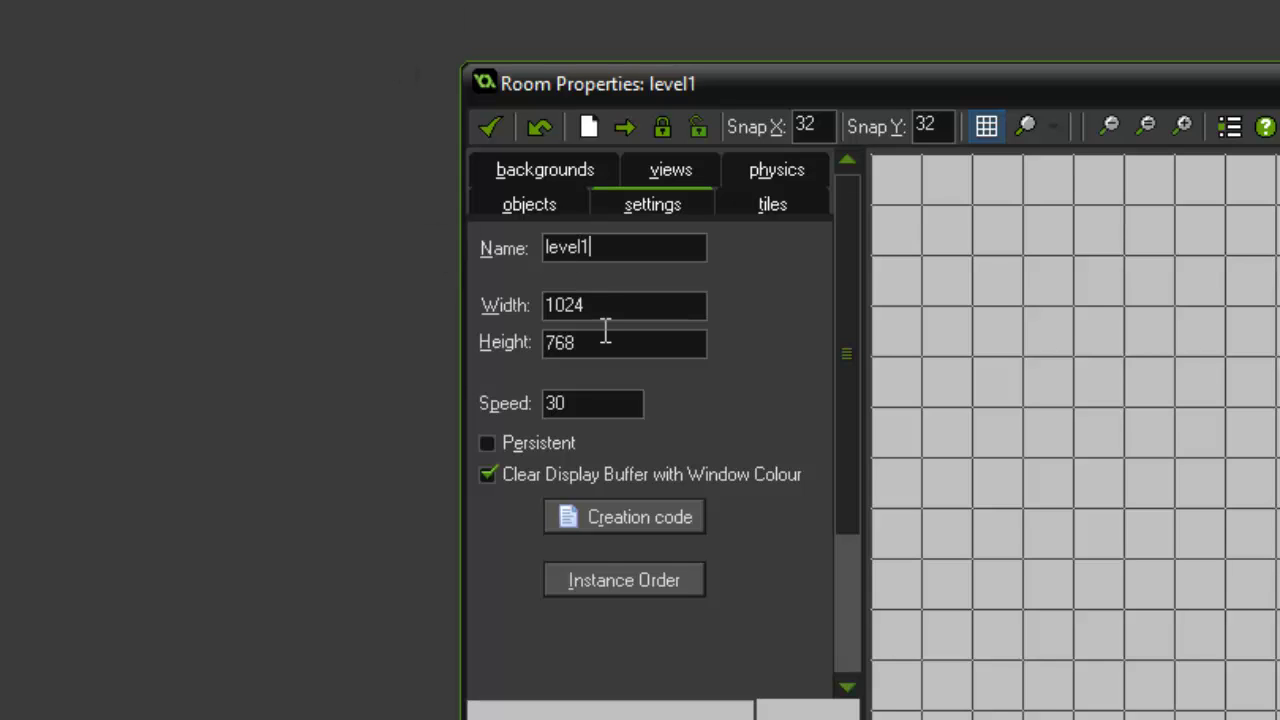
pyautogui.press('Tab')
pyautogui.write('800')
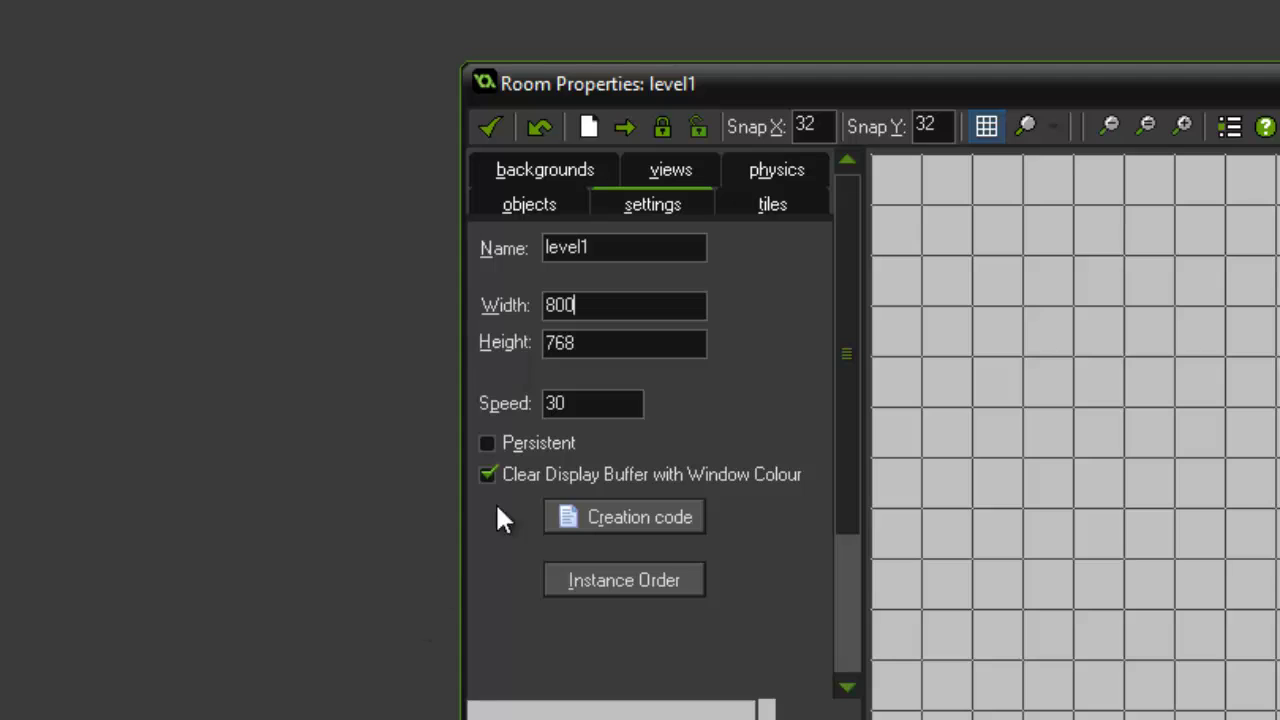
pyautogui.press('Tab')
pyautogui.write('608')
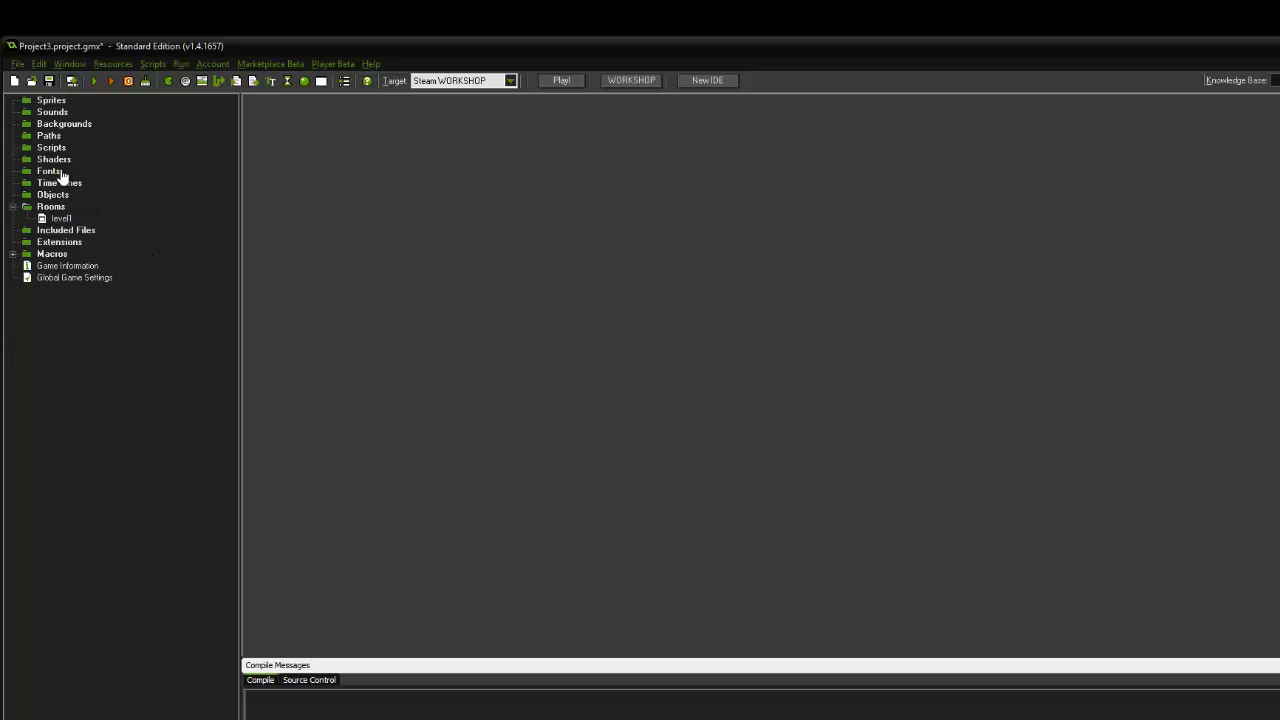
# Add a new background resource and rename background0 to bck_level1.
pyautogui.click(202, 81)
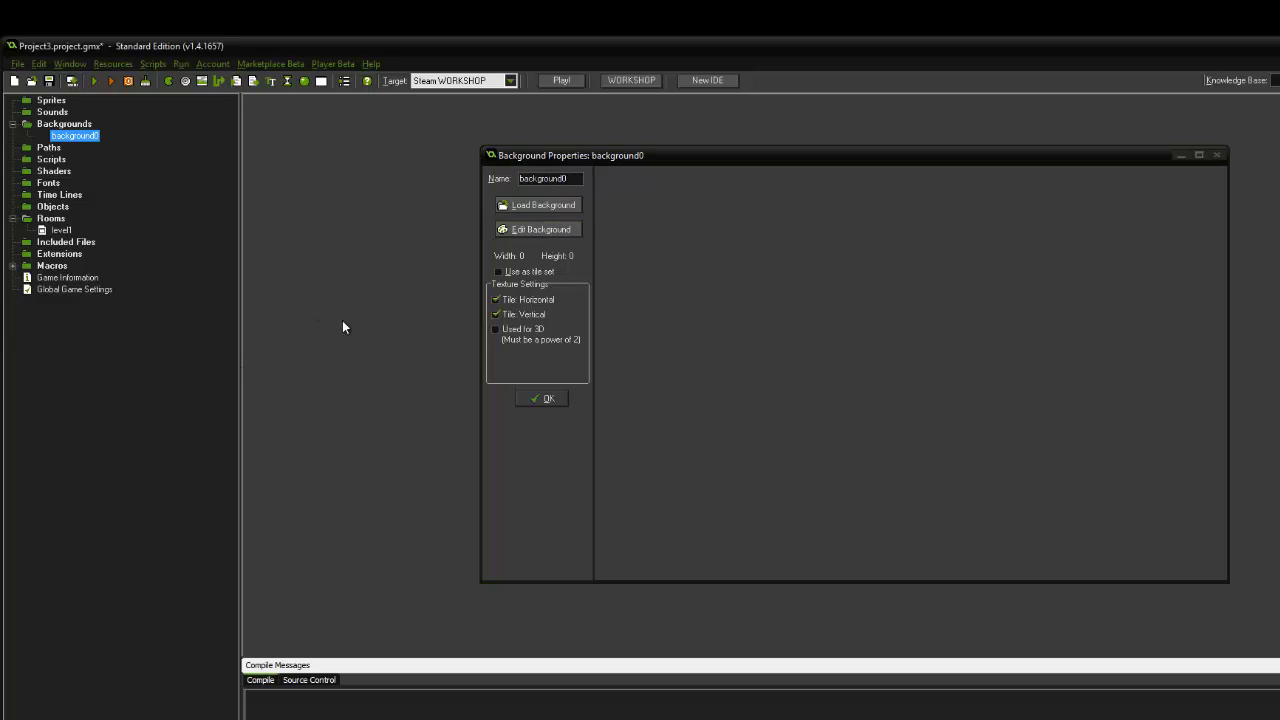
pyautogui.click(587, 193)
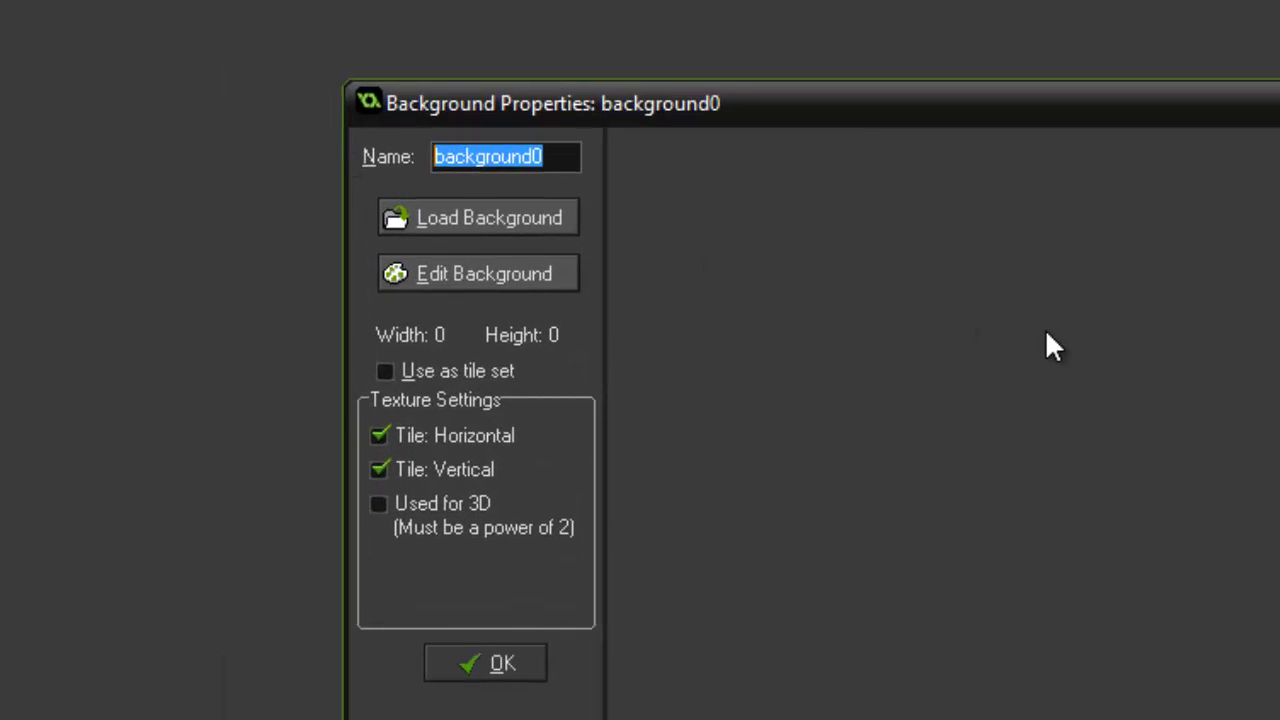
pyautogui.write('bck')
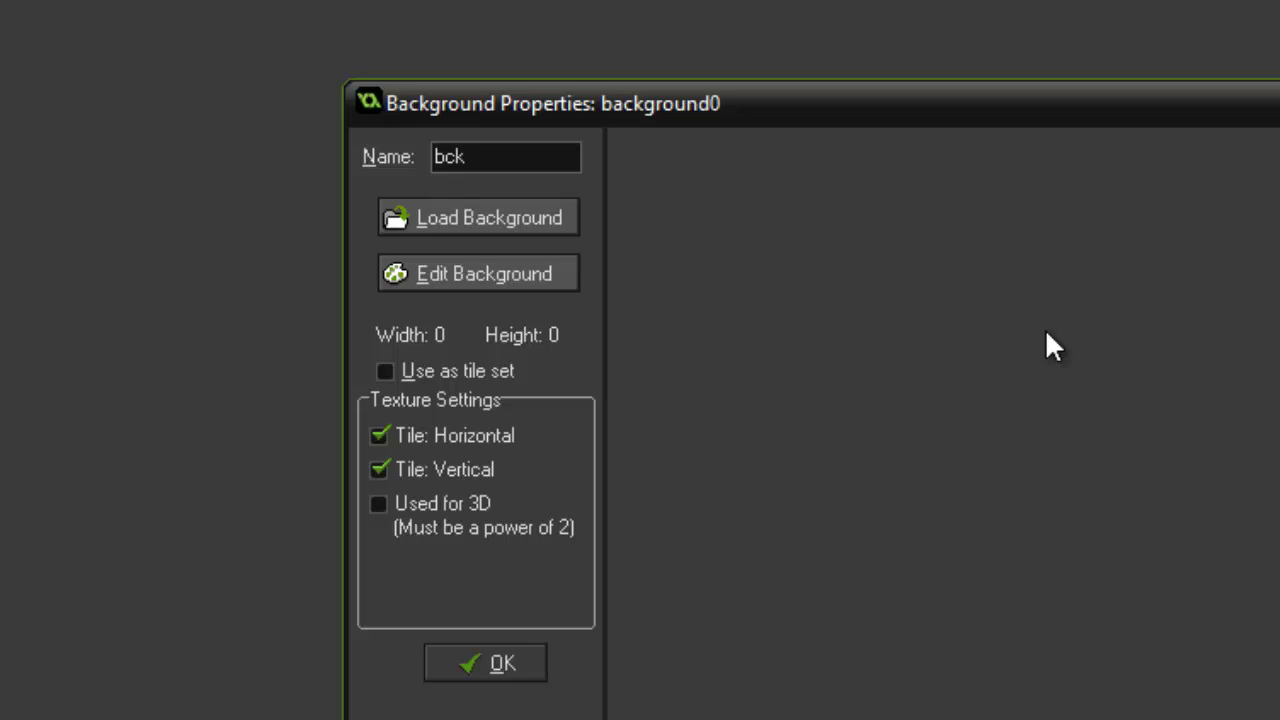
pyautogui.write('_level1')
# Open bck_level1 in the Image Editor and resize its canvas to 800 × 608 pixels.
pyautogui.click(515, 273)
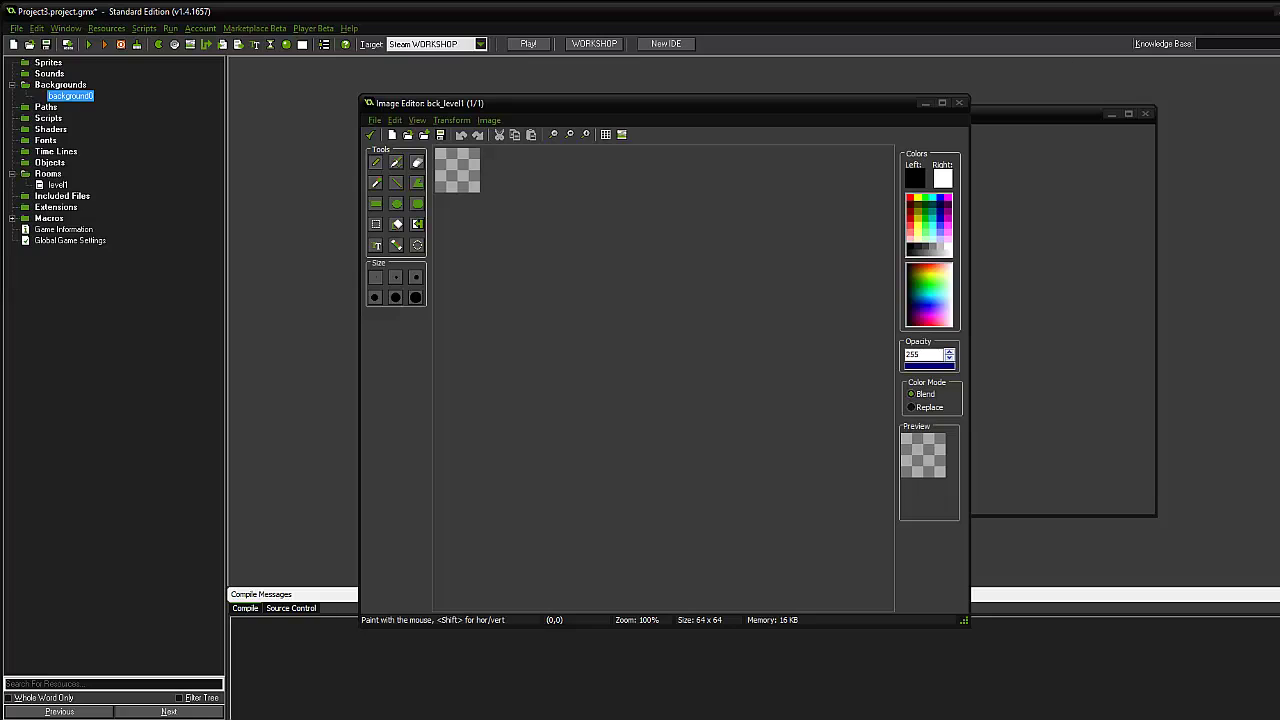
pyautogui.click(450, 121)
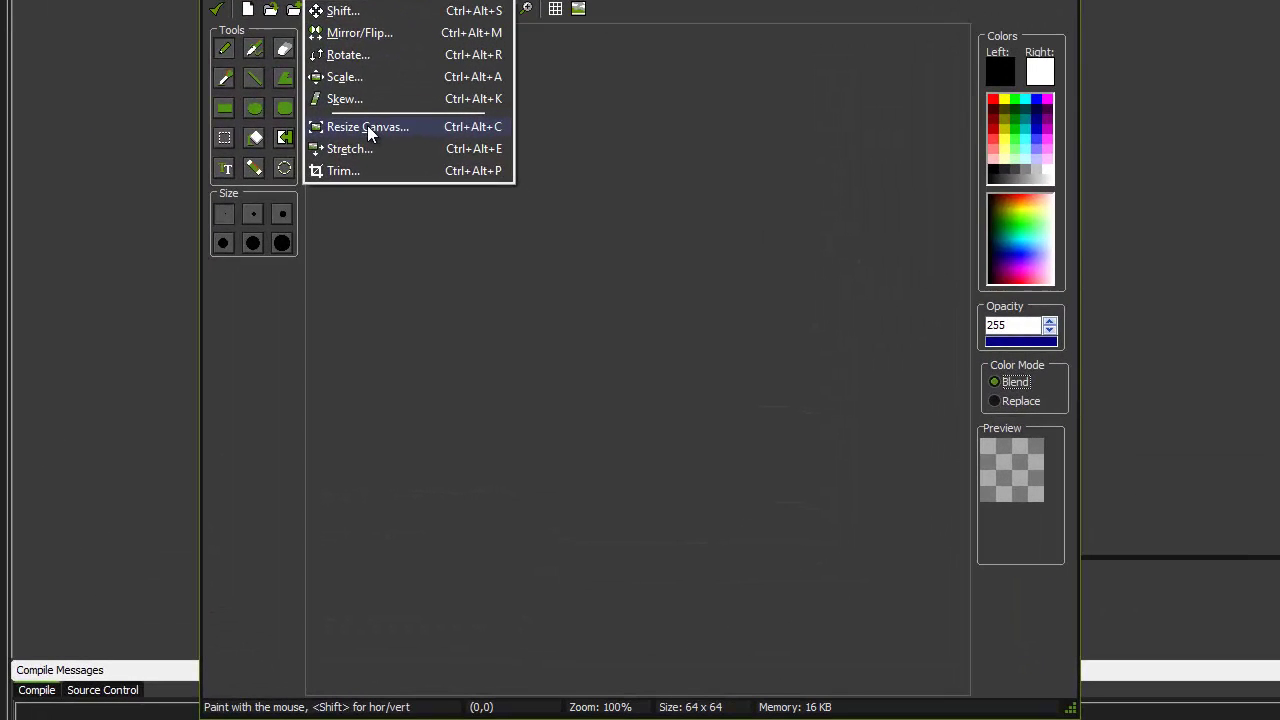
pyautogui.click(367, 127)
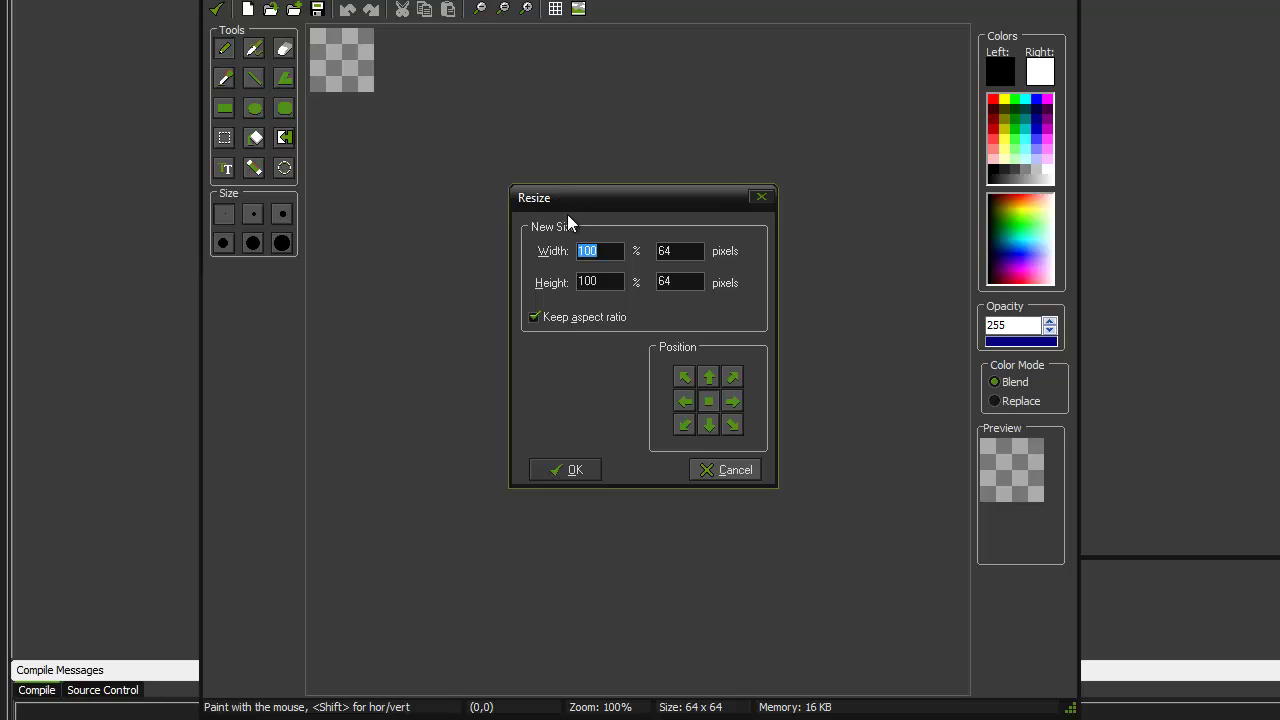
pyautogui.doubleClick(692, 250)
pyautogui.write('800')
pyautogui.doubleClick(688, 283)
pyautogui.write('608')
pyautogui.click(581, 474)
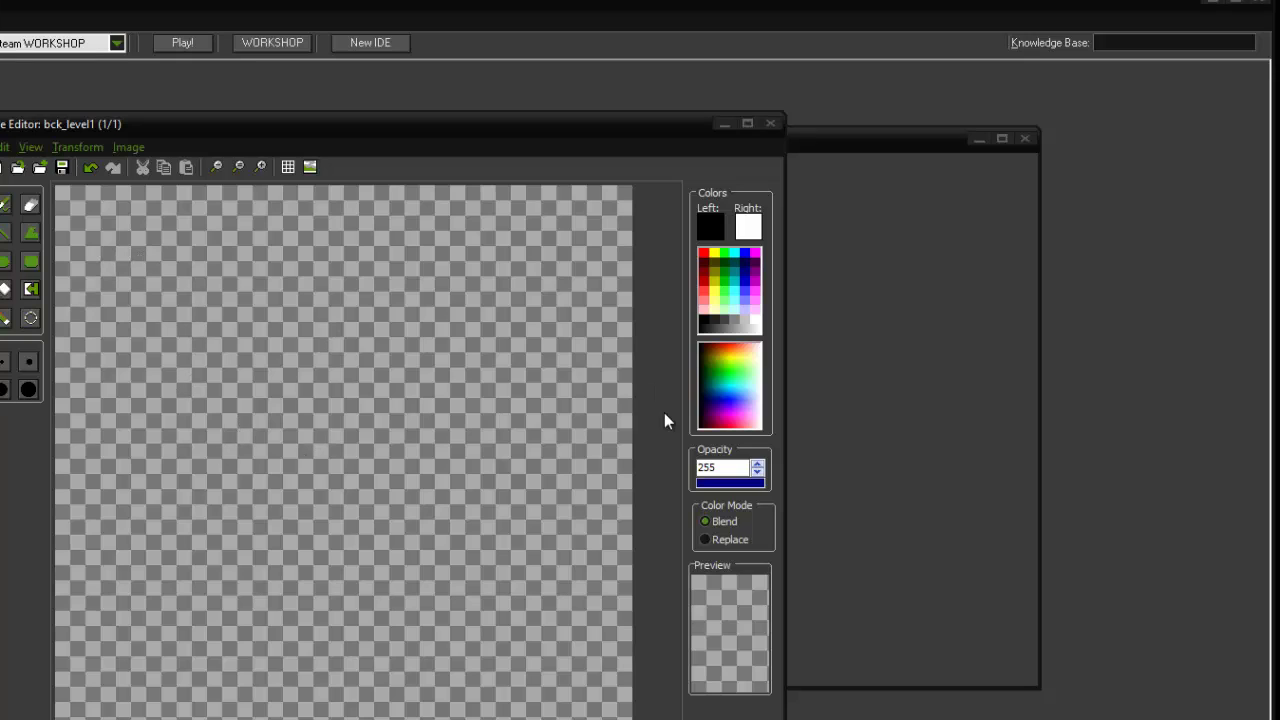
# Flood-fill the entire bck_level1 canvas with light lavender.
pyautogui.click(746, 306)
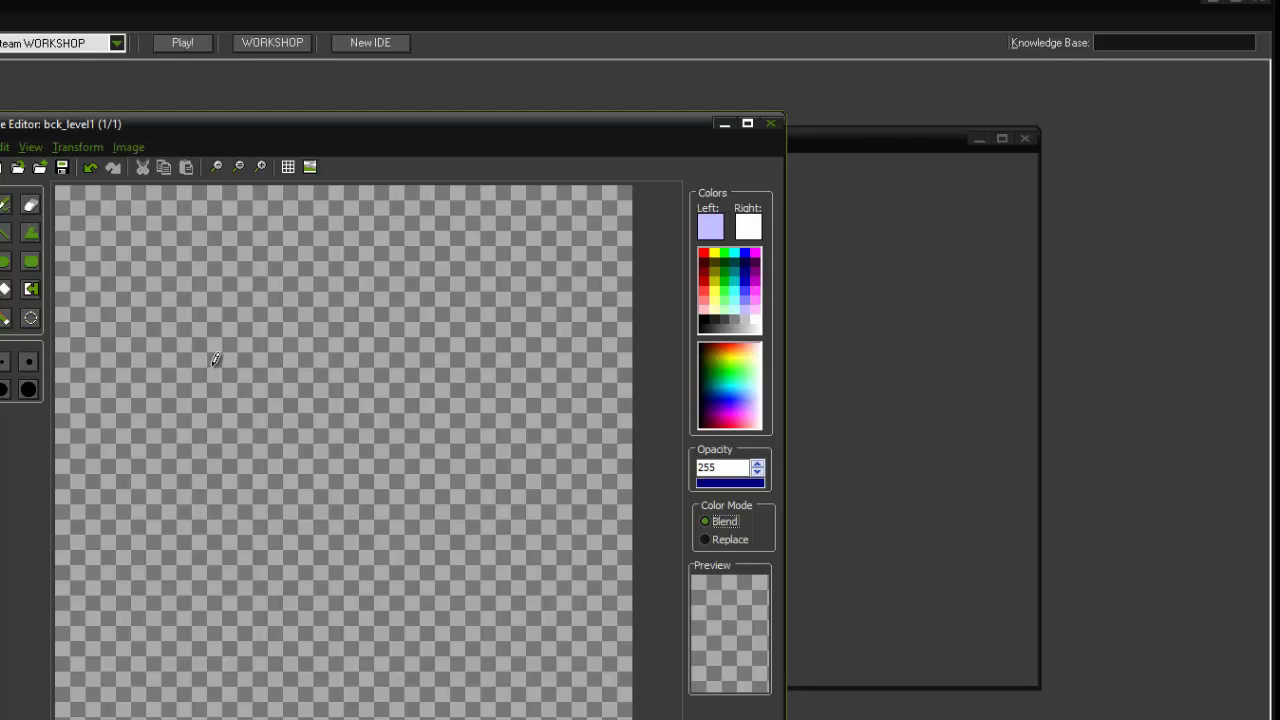
pyautogui.click(5, 290)
pyautogui.click(248, 410)
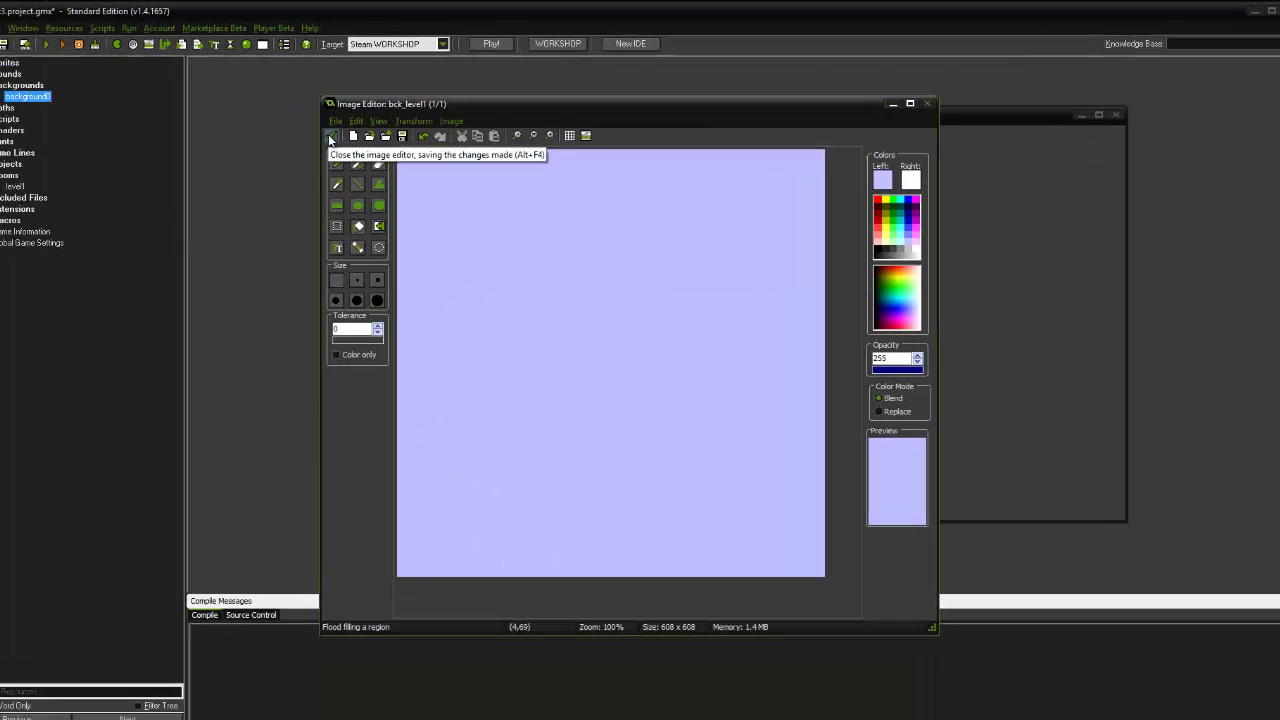
# Keep the lavender image and confirm the bck_level1 background properties.
pyautogui.click(345, 134)
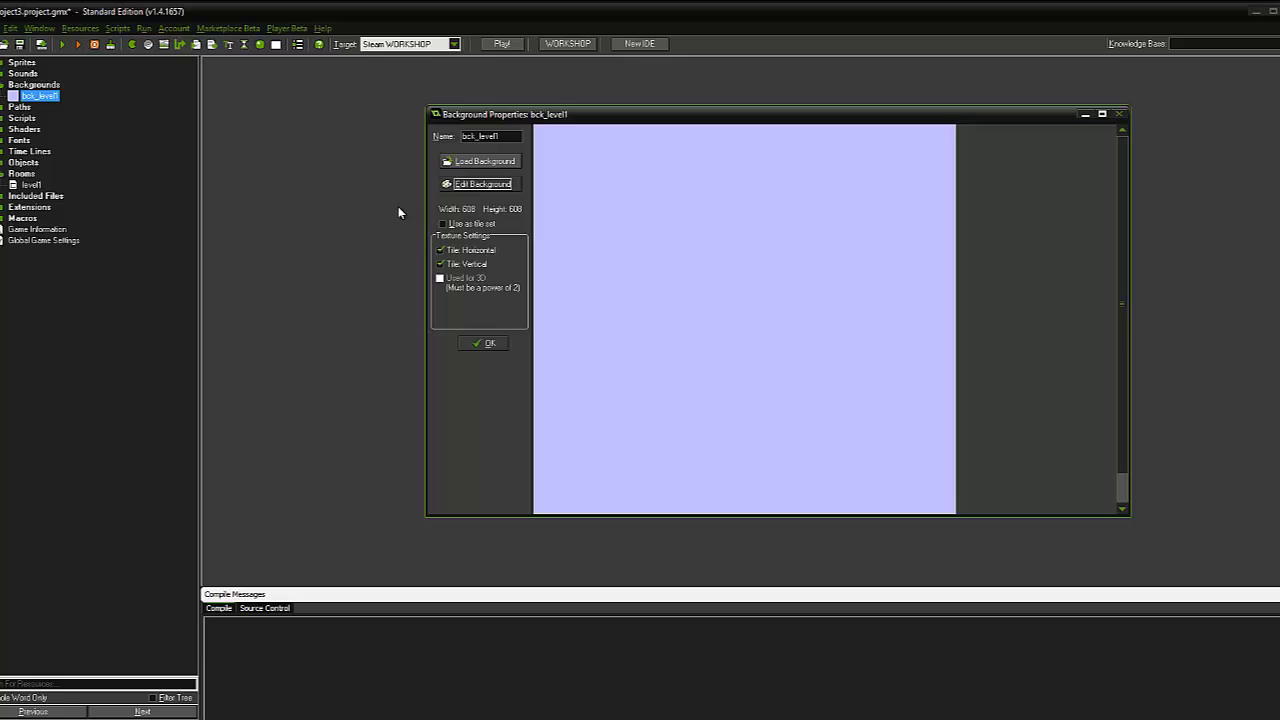
pyautogui.click(487, 343)
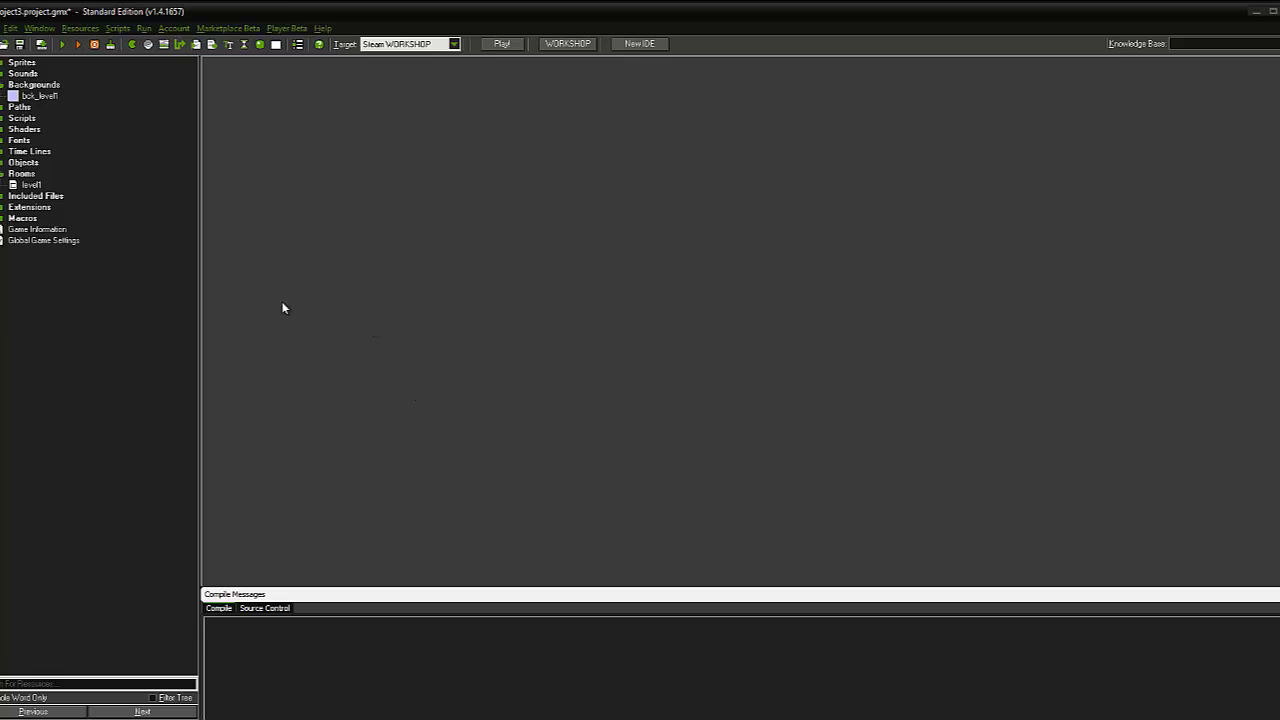
# In room level1's backgrounds settings, set background 0 to bck_level1.
pyautogui.doubleClick(27, 185)
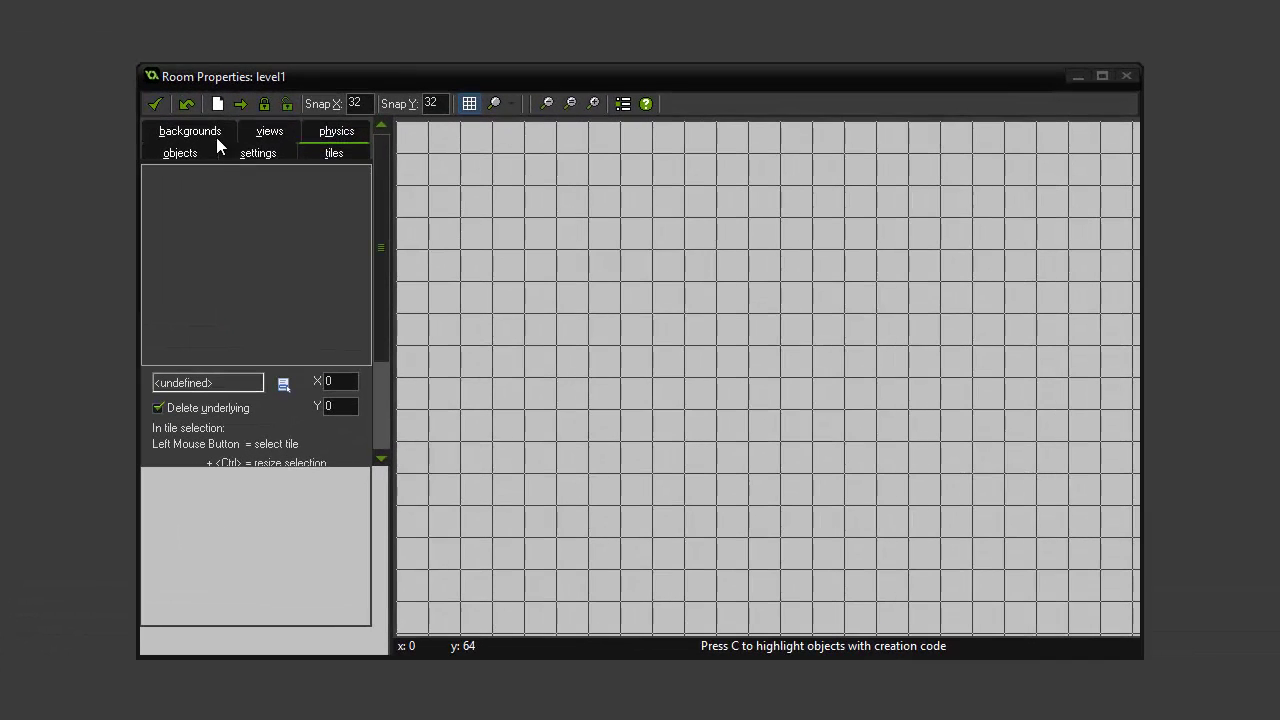
pyautogui.click(203, 129)
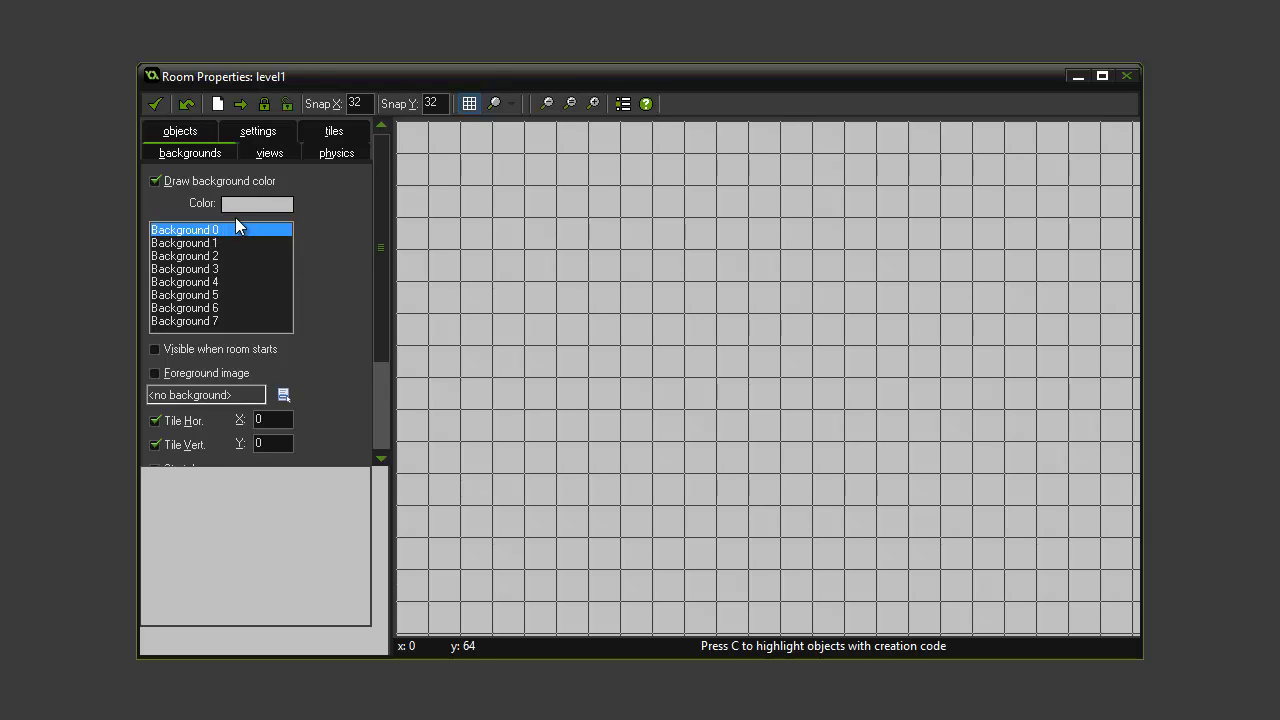
pyautogui.click(282, 395)
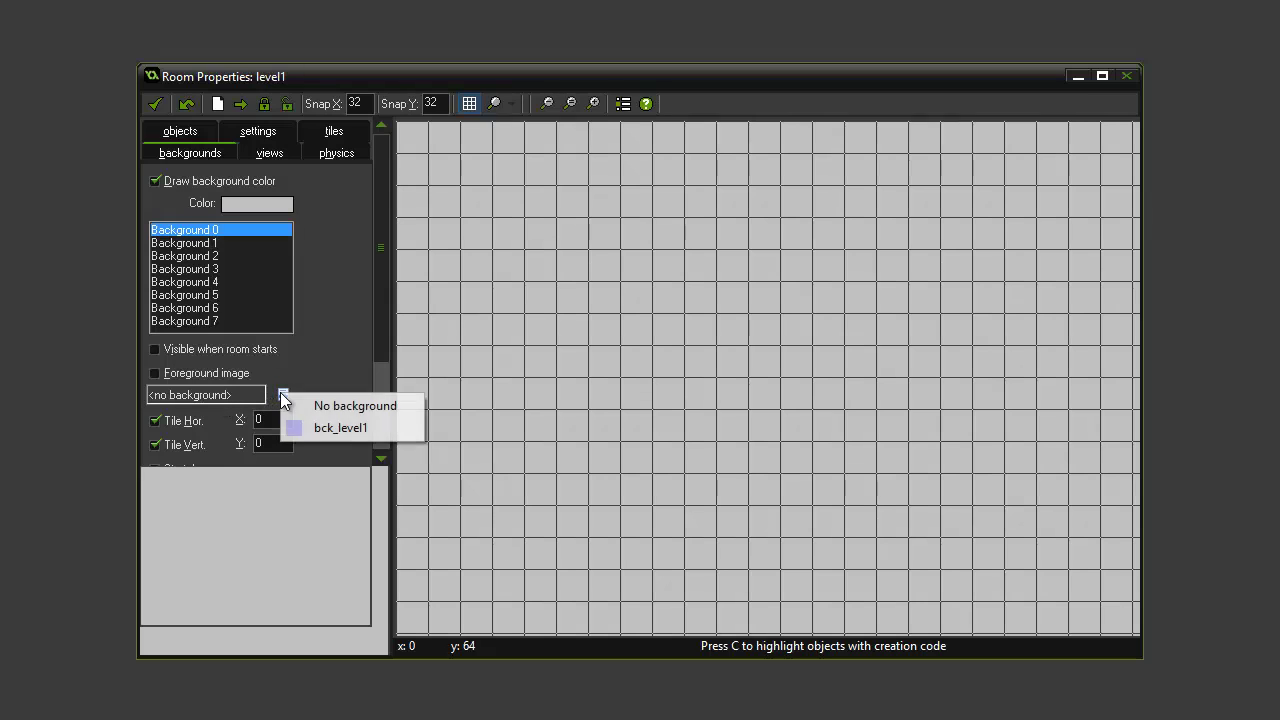
pyautogui.click(355, 427)
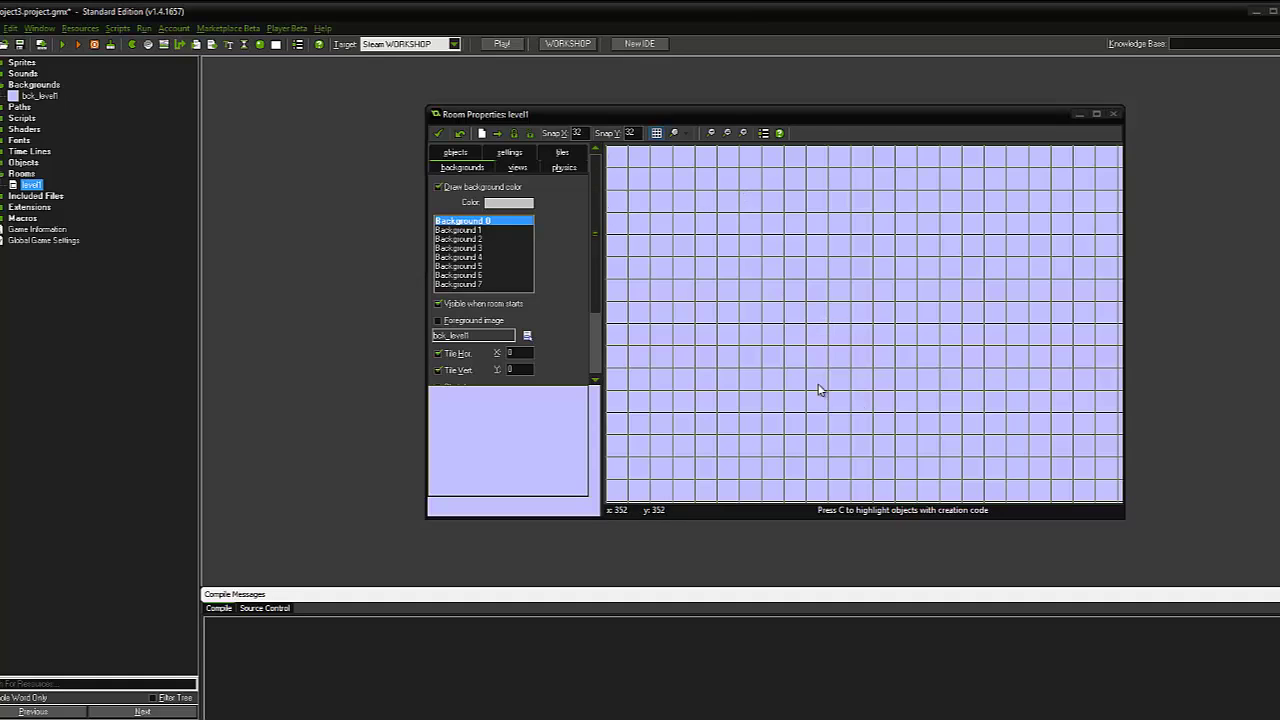
# Confirm the level1 room settings, save the project via File > Save, and run the game.
pyautogui.click(438, 133)
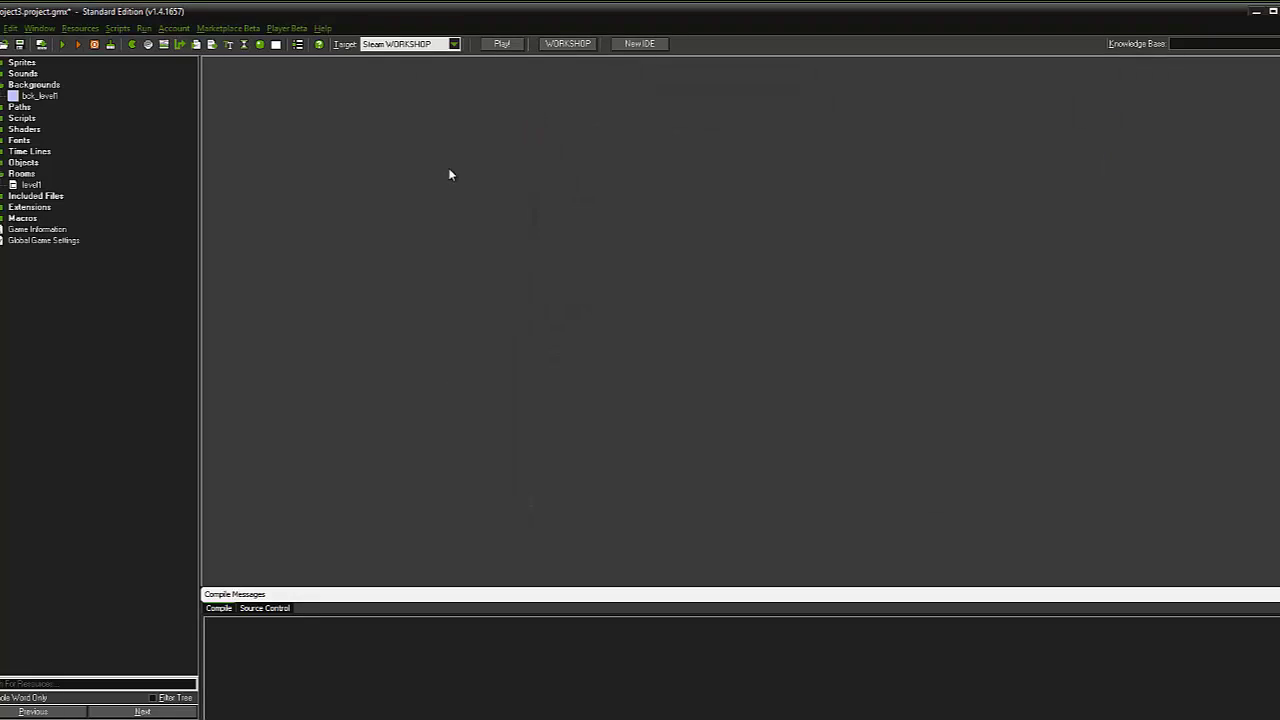
pyautogui.click(3, 28)
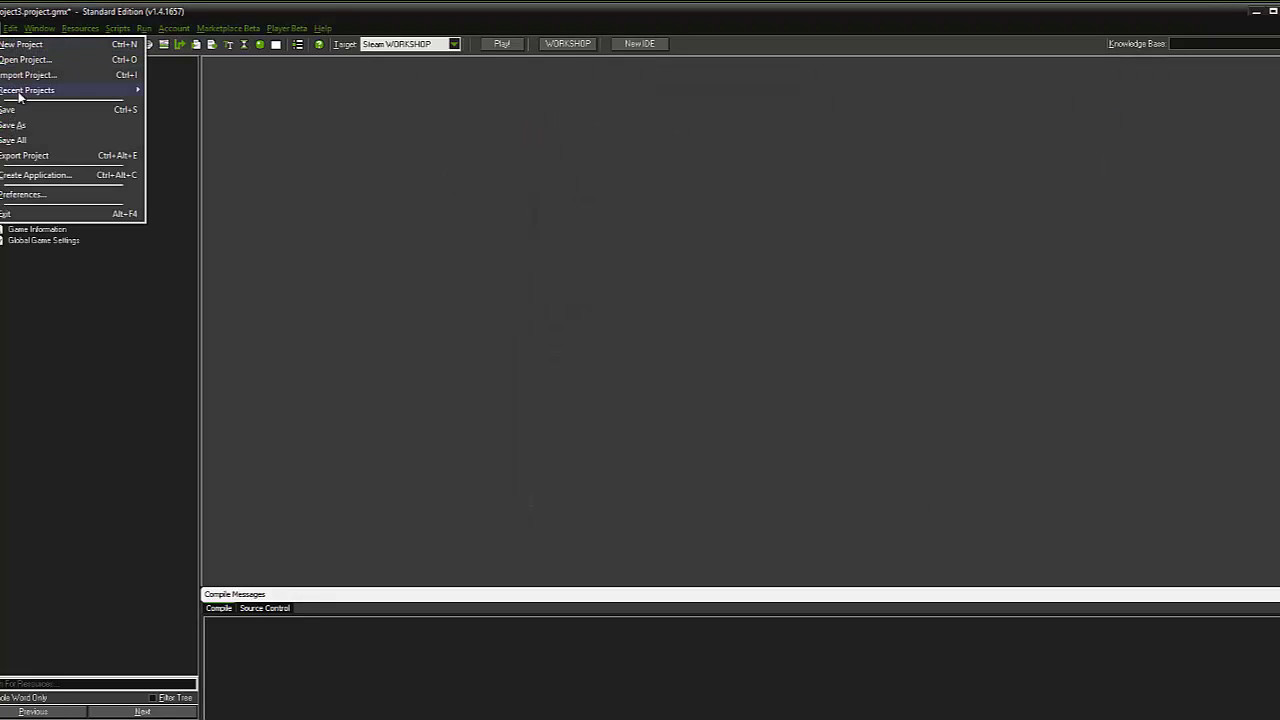
pyautogui.click(18, 112)
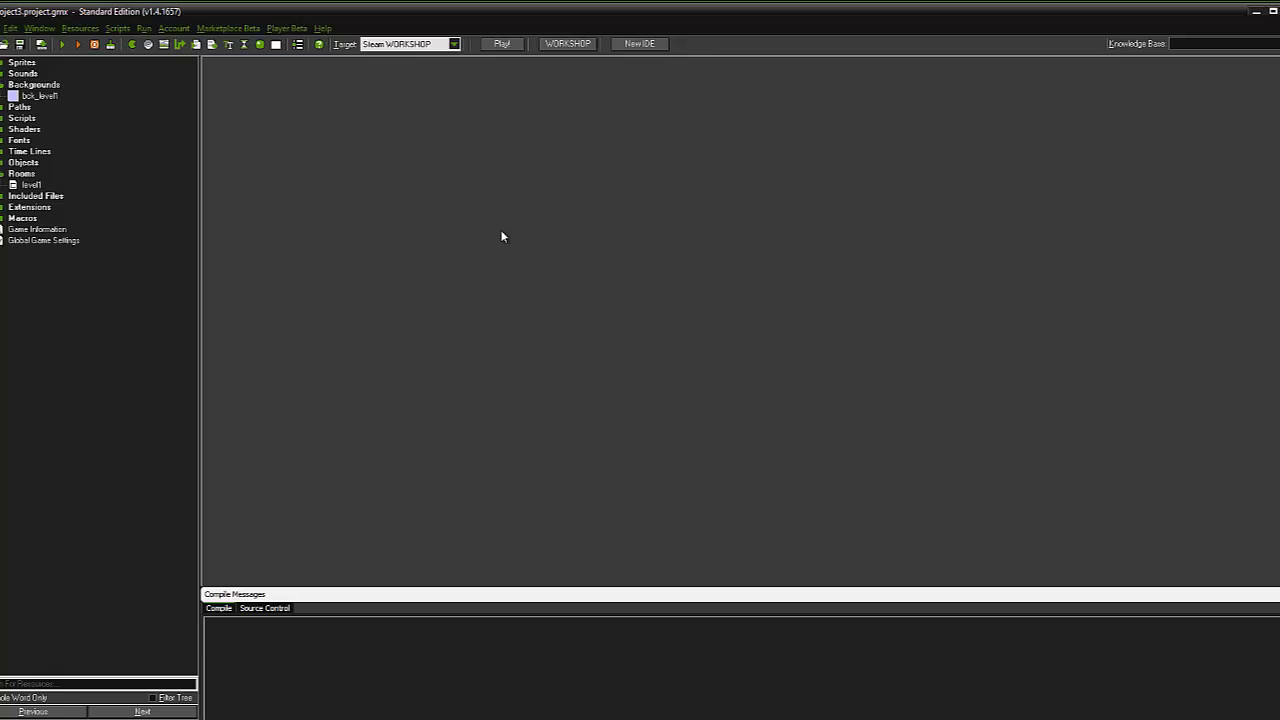
pyautogui.click(63, 45)
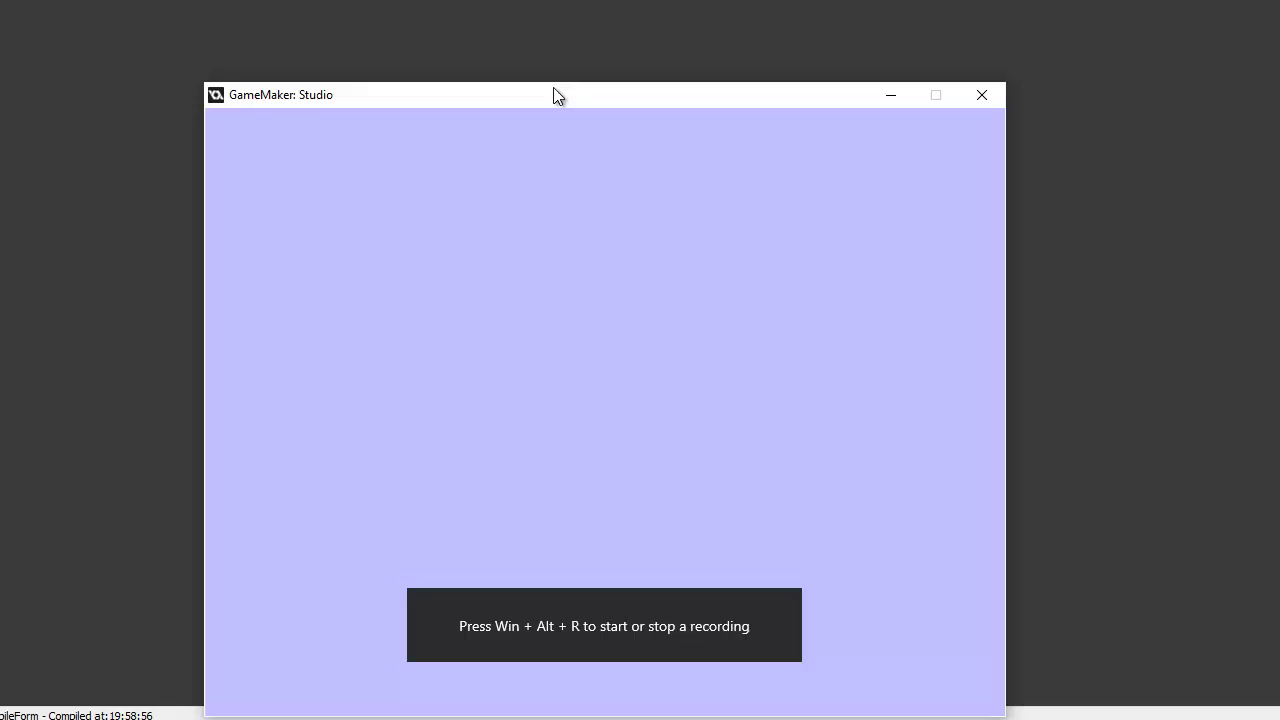
# Move the running game window up and to the right.
pyautogui.moveTo(557, 96); pyautogui.dragTo(601, 37)
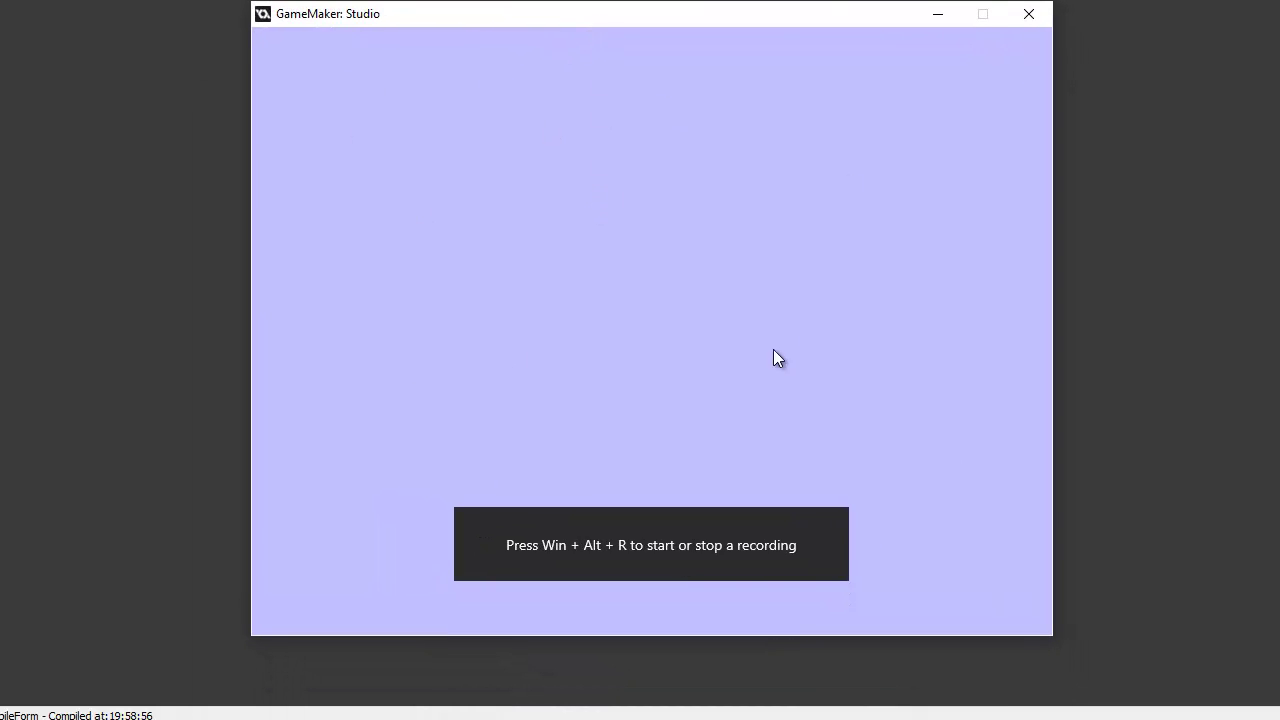